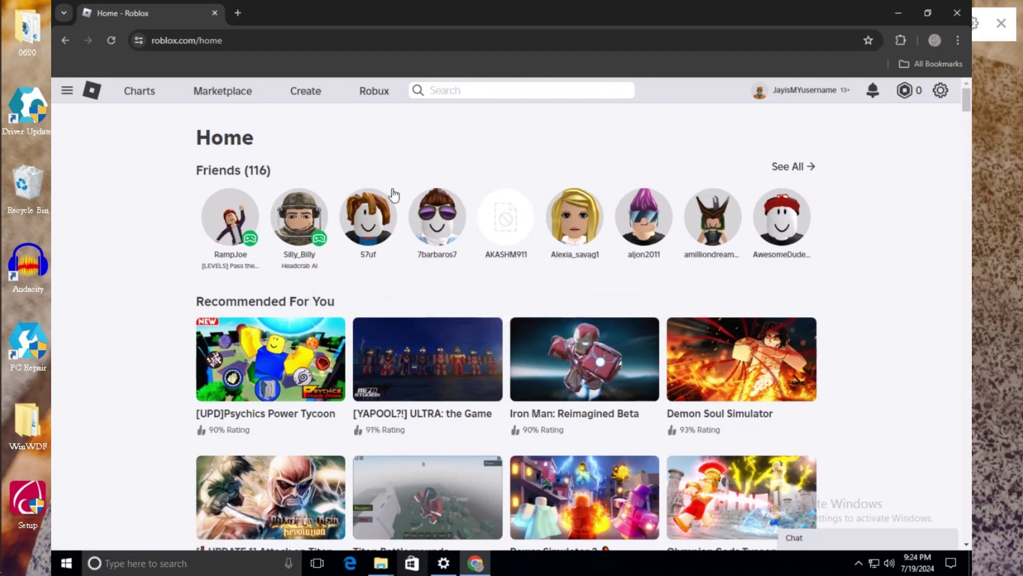
List the account's two owned private servers, including the DOORS server 'win', in the inventory.
{"action": "left_click", "coordinate": [59, 94]}
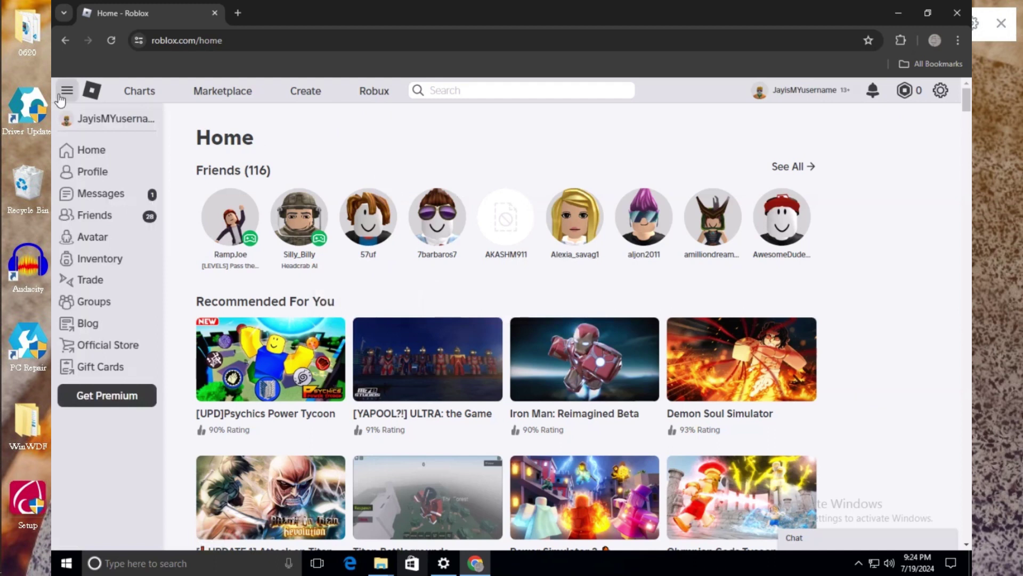
{"action": "left_click", "coordinate": [95, 266]}
{"action": "scroll", "coordinate": [466, 301], "scroll_direction": "down", "scroll_amount": 1}
{"action": "scroll", "coordinate": [467, 301], "scroll_direction": "down", "scroll_amount": 2}
{"action": "scroll", "coordinate": [466, 302], "scroll_direction": "down", "scroll_amount": 2}
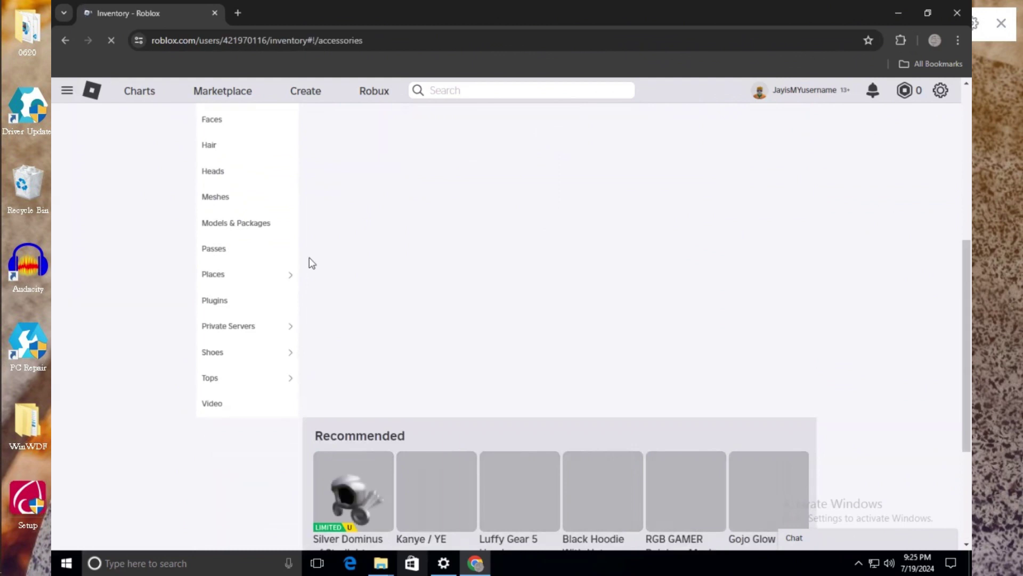
{"action": "left_click", "coordinate": [277, 335]}
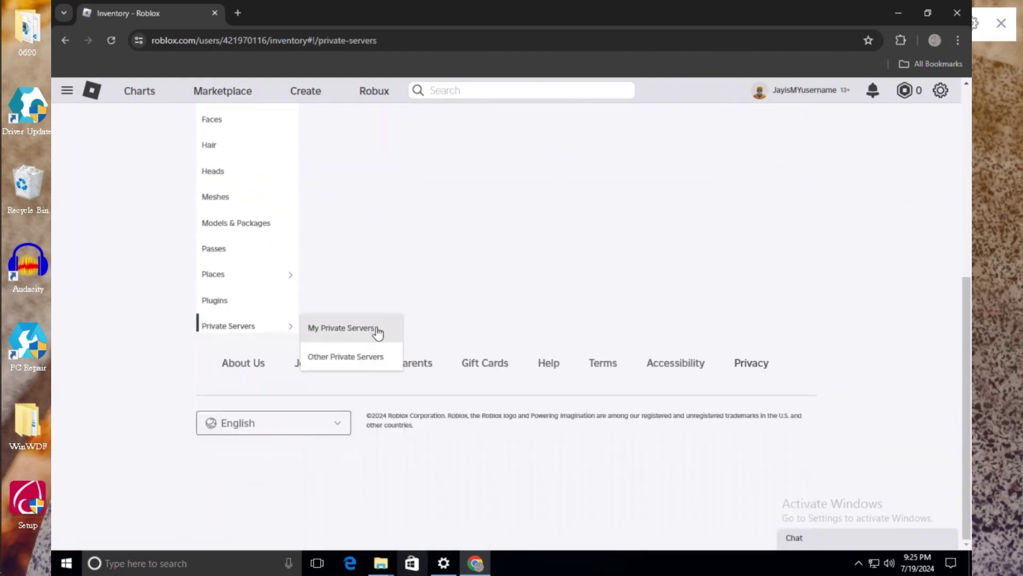
{"action": "left_click", "coordinate": [378, 334]}
{"action": "scroll", "coordinate": [378, 333], "scroll_direction": "up", "scroll_amount": 2}
{"action": "scroll", "coordinate": [378, 333], "scroll_direction": "up", "scroll_amount": 1}
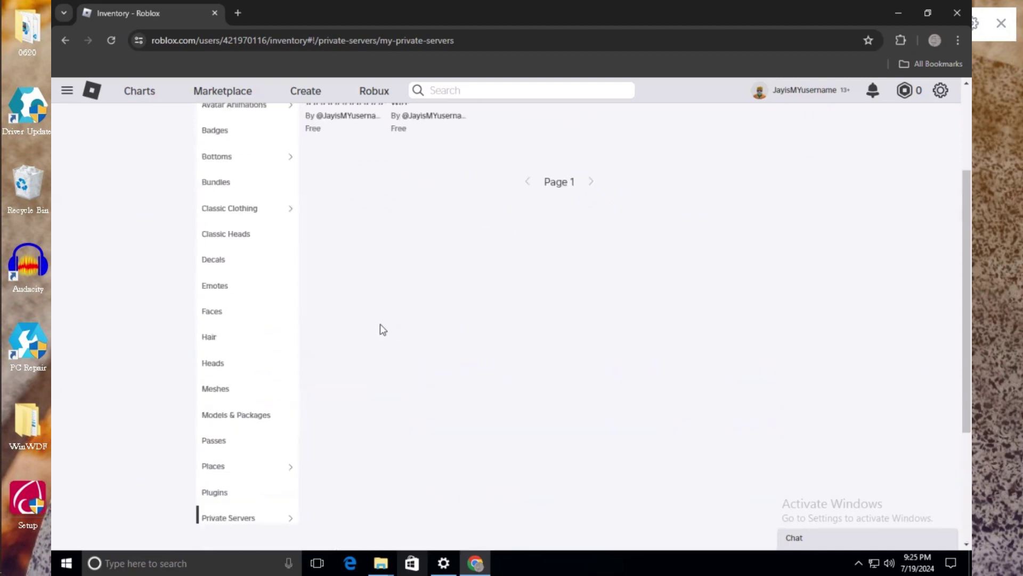
{"action": "scroll", "coordinate": [381, 329], "scroll_direction": "up", "scroll_amount": 2}
{"action": "left_click", "coordinate": [417, 192]}
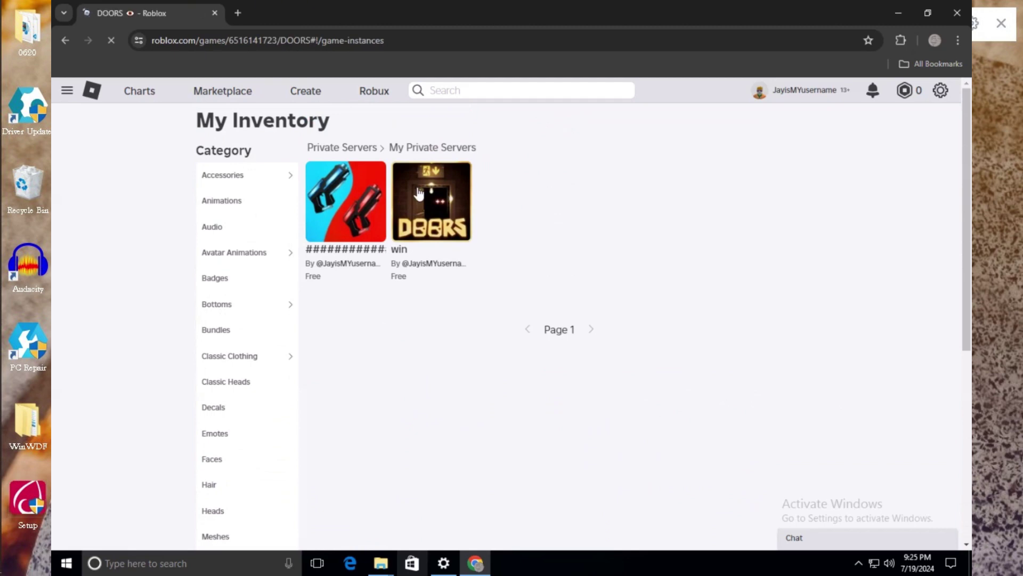
{"action": "double_click", "coordinate": [303, 36]}
{"action": "right_click", "coordinate": [304, 36]}
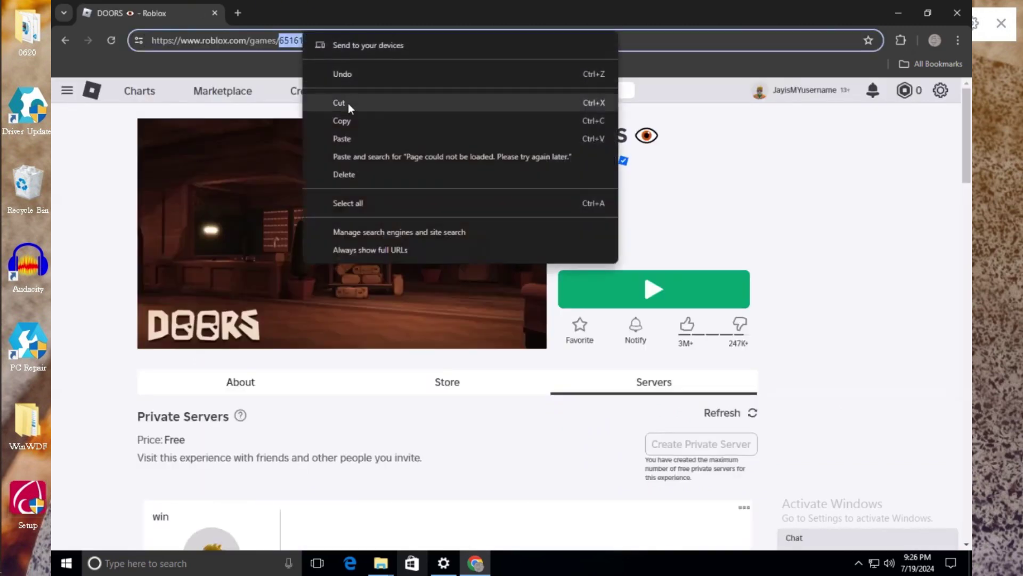
{"action": "left_click", "coordinate": [349, 117]}
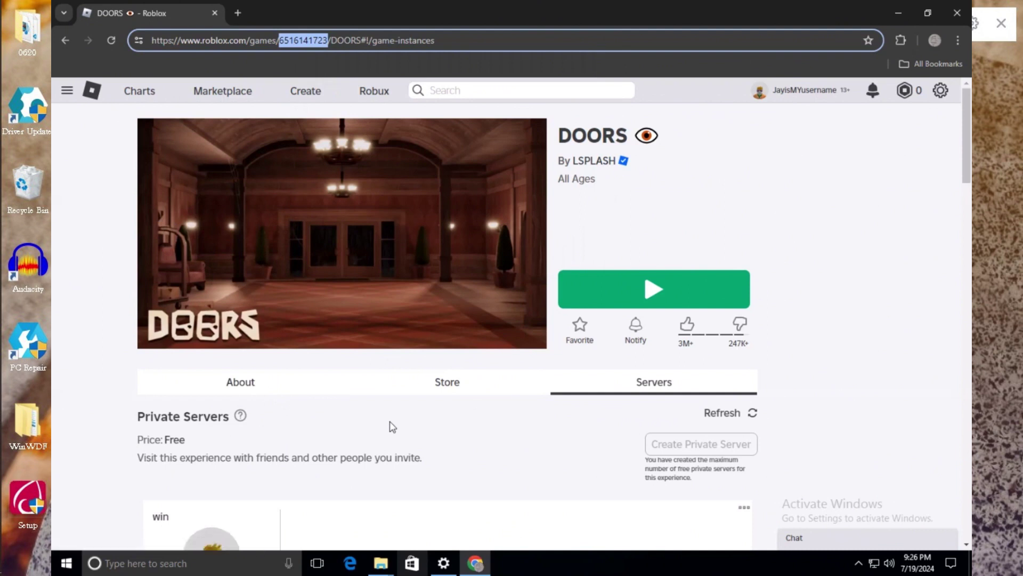
{"action": "scroll", "coordinate": [572, 393], "scroll_direction": "down", "scroll_amount": 2}
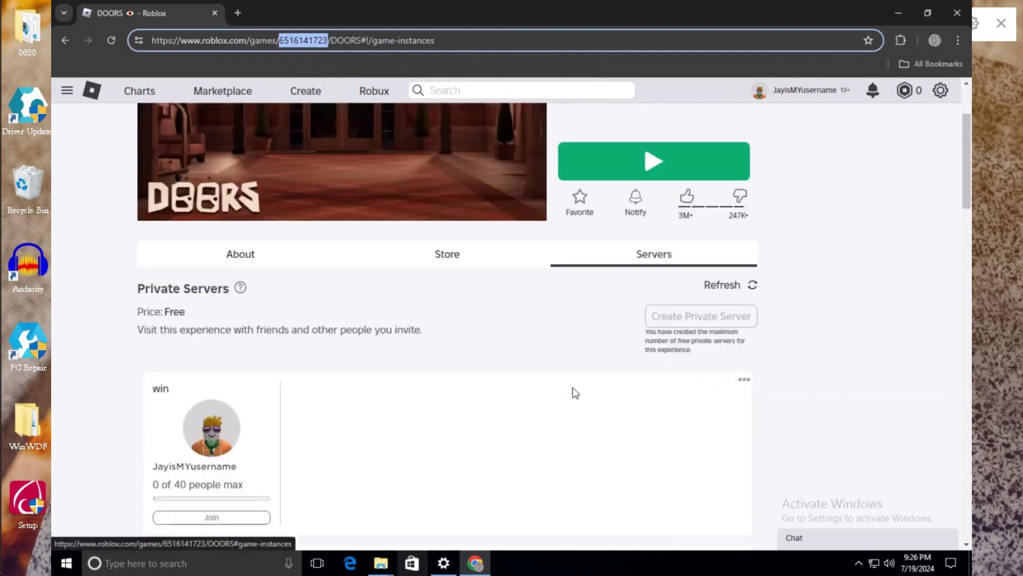
{"action": "scroll", "coordinate": [572, 392], "scroll_direction": "up", "scroll_amount": 2}
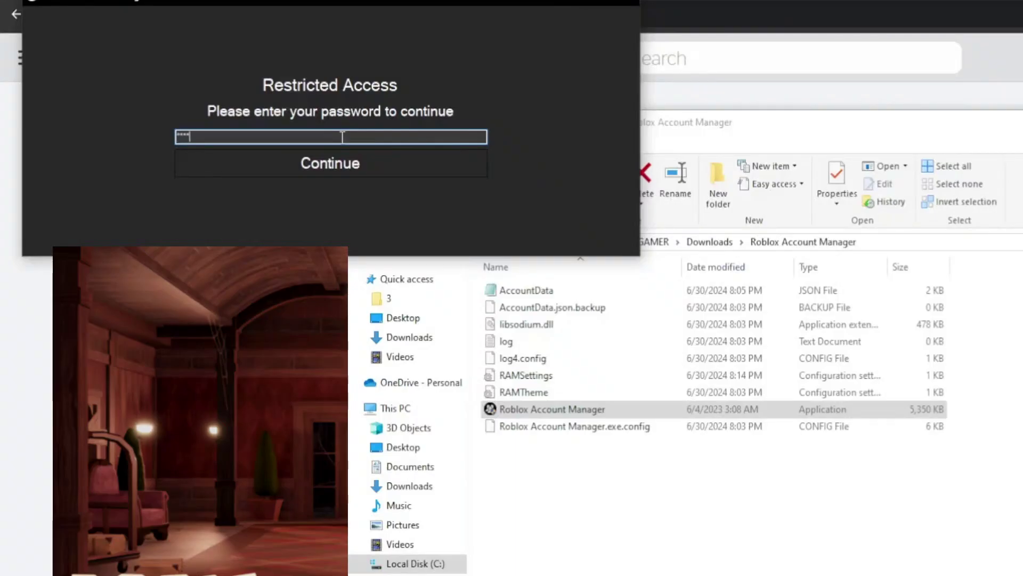
Unlock Roblox Account Manager with its password to show the saved accounts.
{"action": "left_click", "coordinate": [331, 166]}
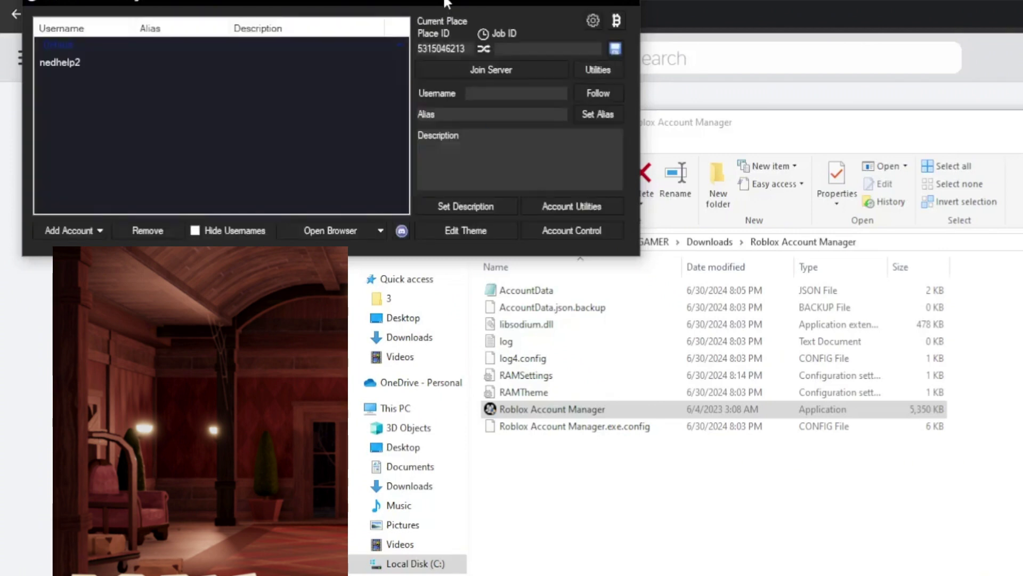
{"action": "mouse_move", "coordinate": [446, 4]}
{"action": "left_mouse_down"}
{"action": "mouse_move", "coordinate": [788, 274]}
{"action": "mouse_move", "coordinate": [796, 293]}
{"action": "left_mouse_up"}
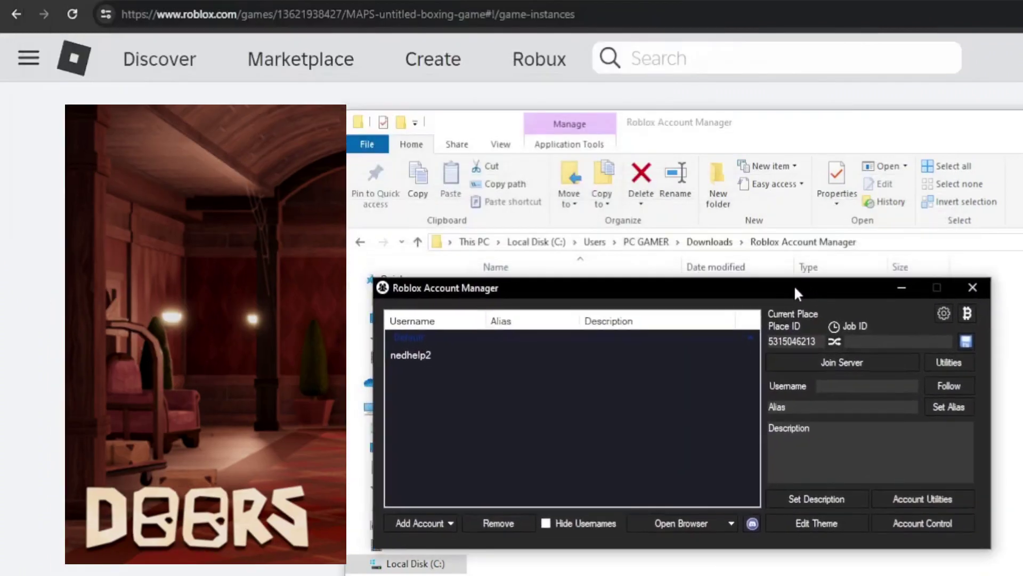
{"action": "double_click", "coordinate": [796, 342]}
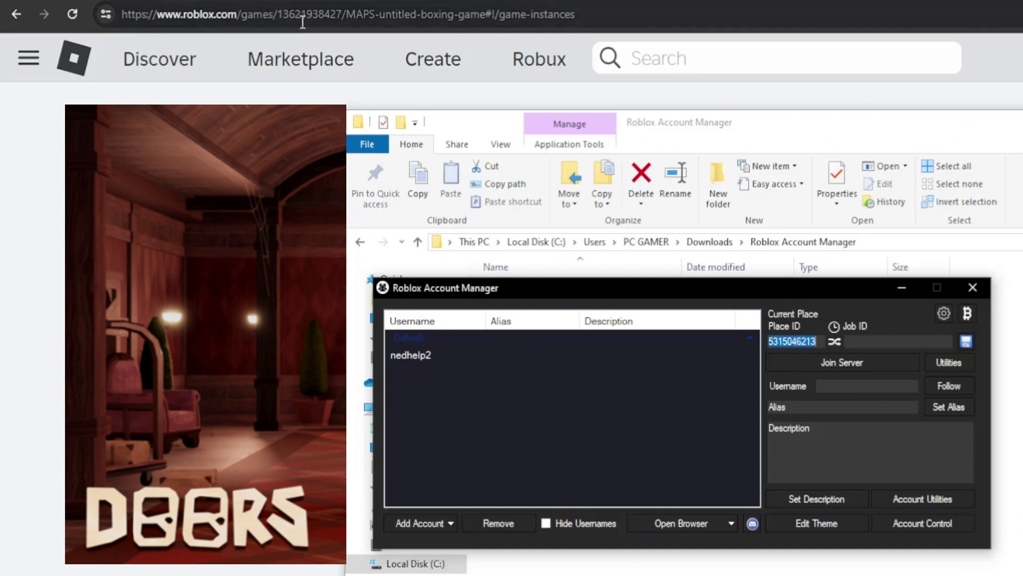
{"action": "right_click", "coordinate": [797, 342]}
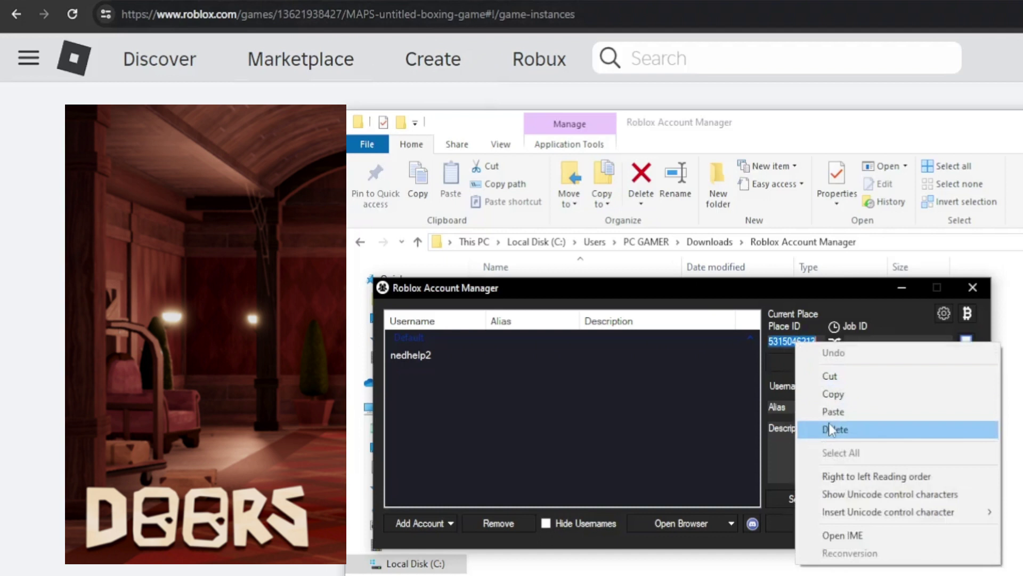
{"action": "left_click", "coordinate": [833, 413]}
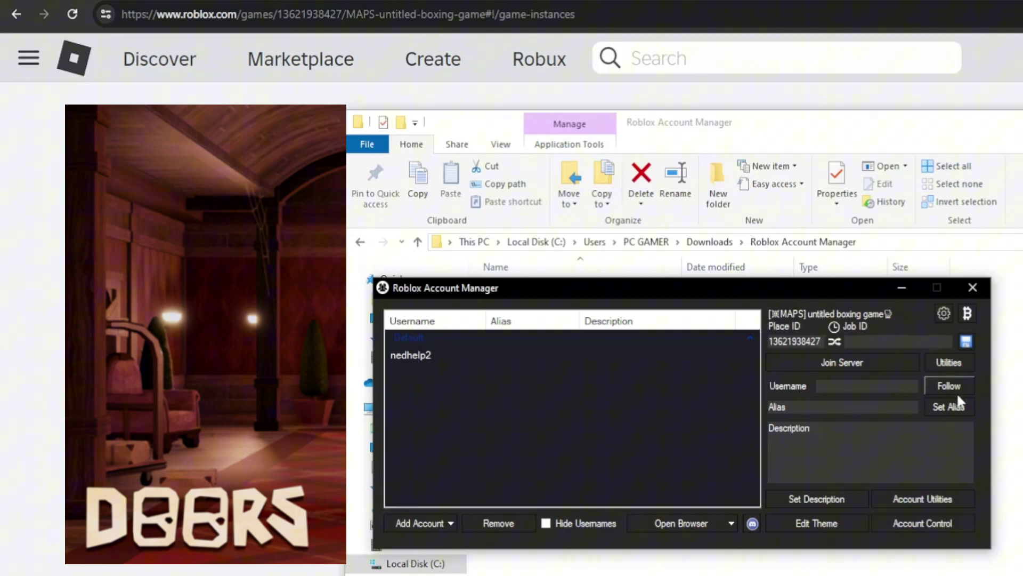
{"action": "left_click", "coordinate": [880, 342]}
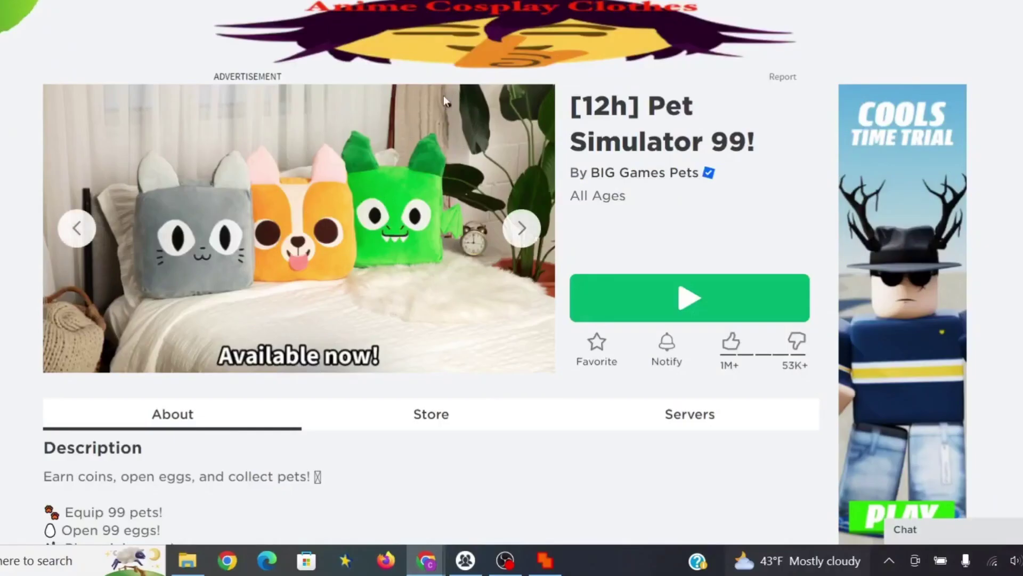
Open the configuration page of the Pet Simulator 99 private server Jan.
{"action": "left_click", "coordinate": [711, 416]}
{"action": "scroll", "coordinate": [711, 420], "scroll_direction": "down", "scroll_amount": 5}
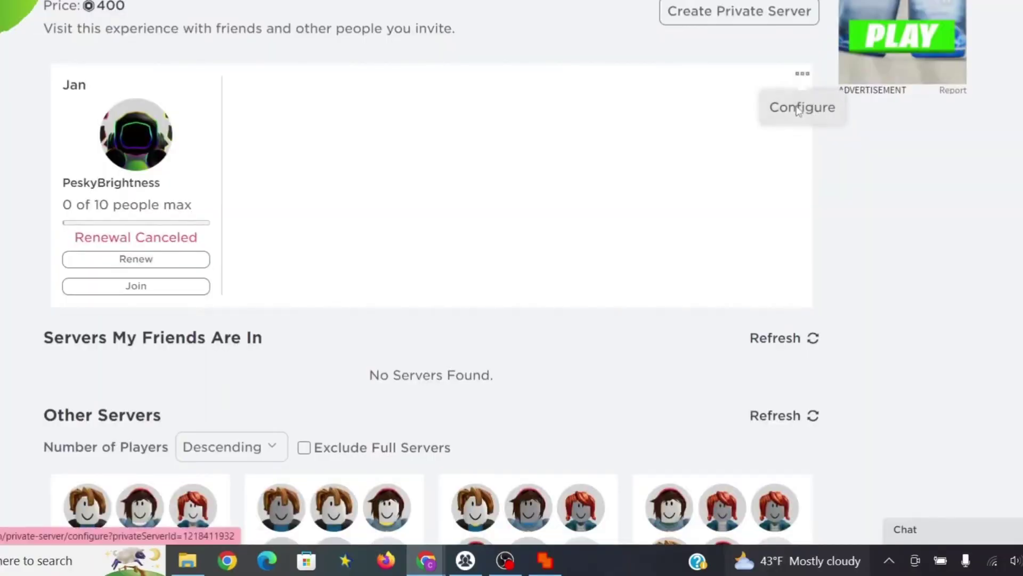
{"action": "left_click", "coordinate": [797, 111]}
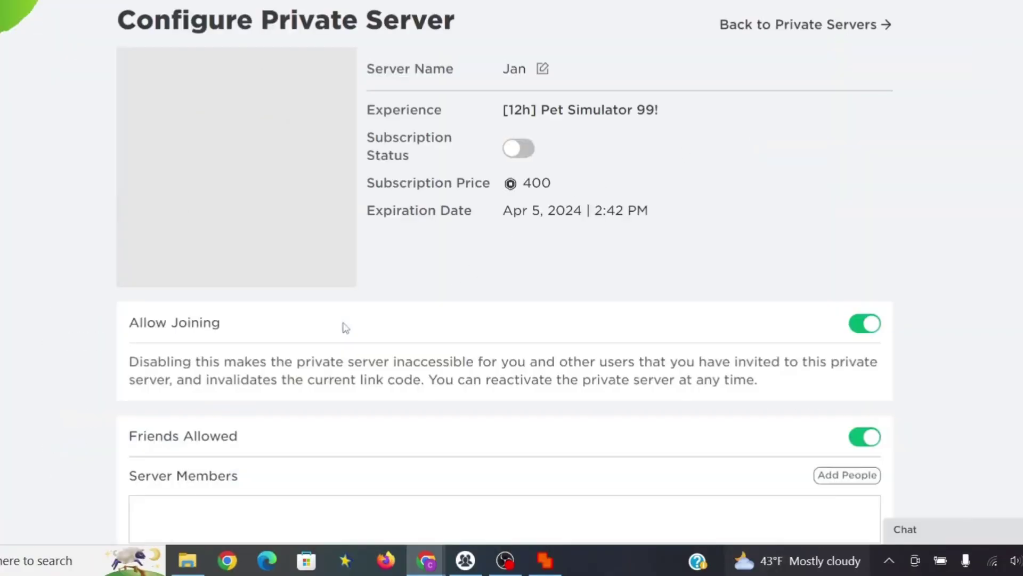
{"action": "scroll", "coordinate": [343, 327], "scroll_direction": "down", "scroll_amount": 1}
{"action": "scroll", "coordinate": [343, 327], "scroll_direction": "down", "scroll_amount": 3}
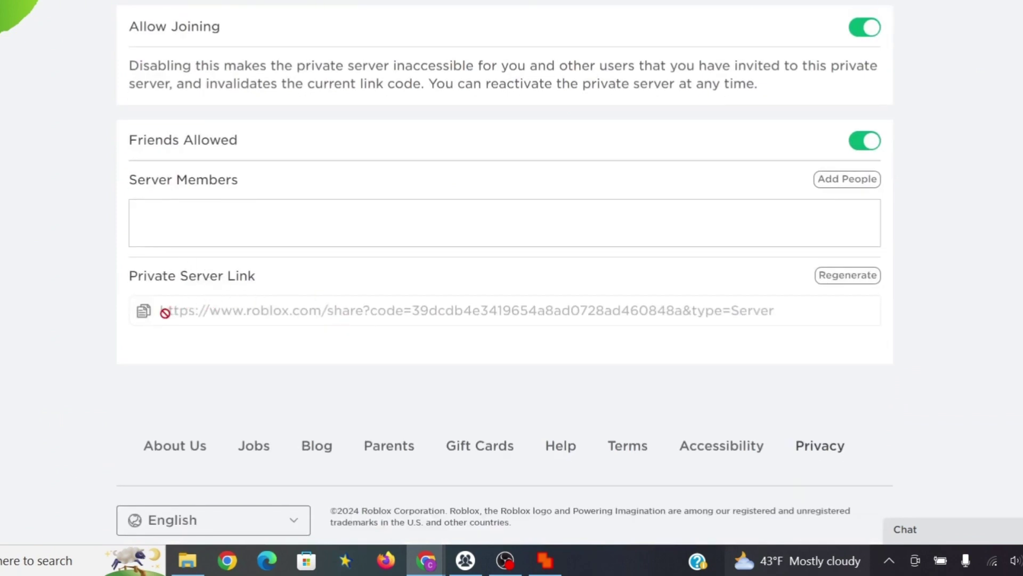
Paste the Pet Simulator 99 private server link into the manager's Job ID field.
{"action": "left_click", "coordinate": [145, 317]}
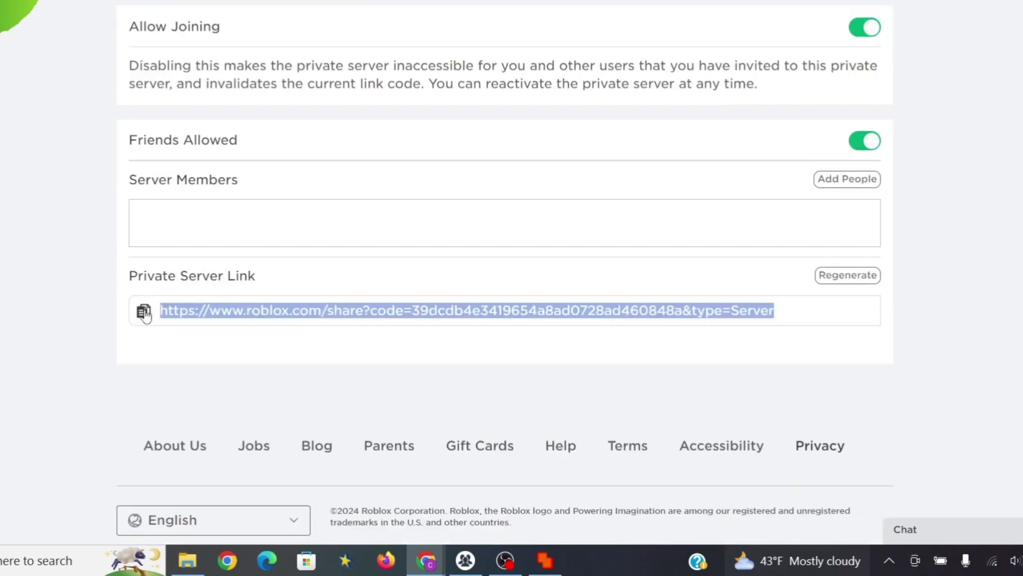
{"action": "left_click", "coordinate": [466, 560]}
{"action": "left_click", "coordinate": [814, 214]}
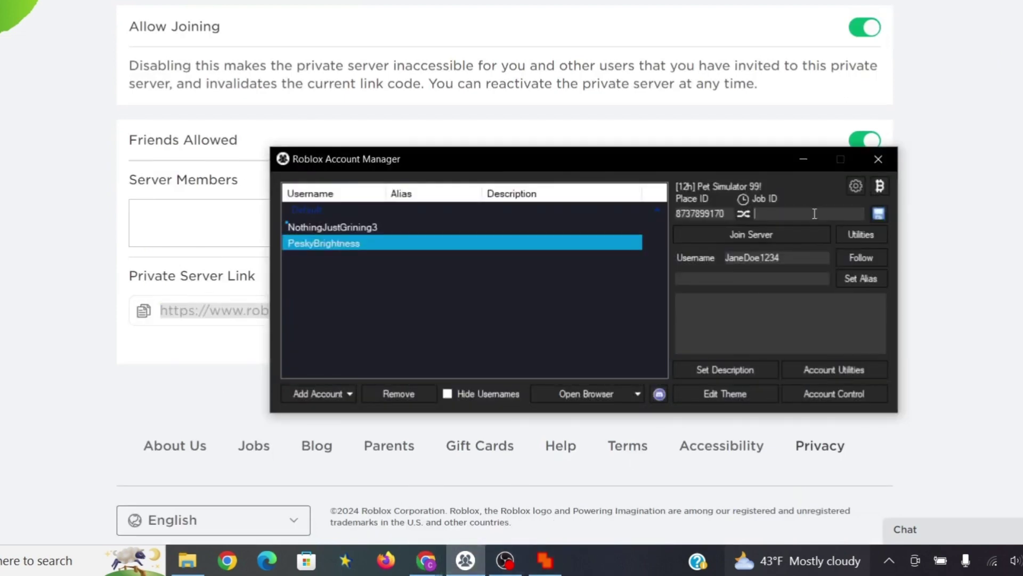
{"action": "right_click", "coordinate": [815, 214]}
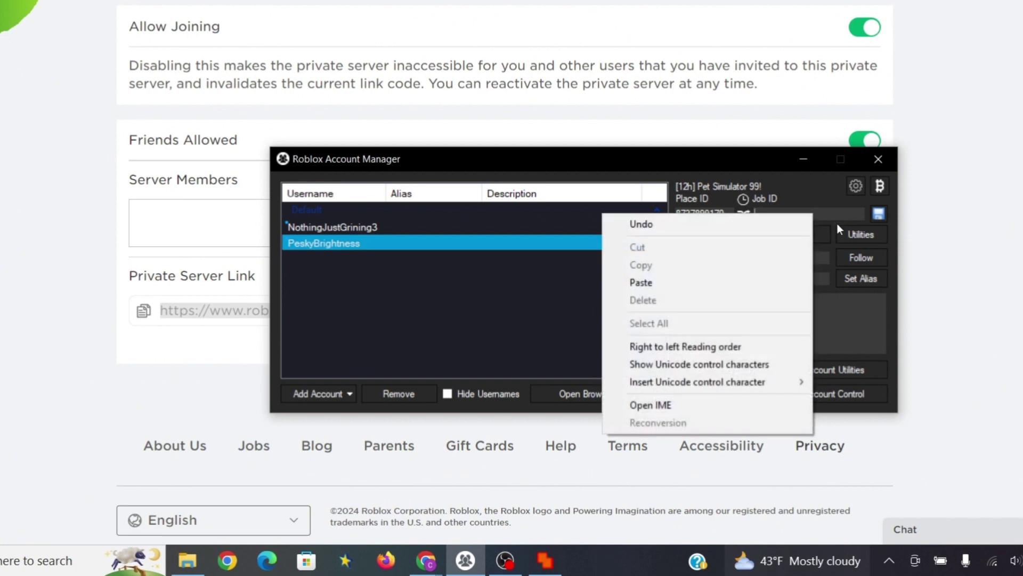
{"action": "left_click", "coordinate": [711, 281]}
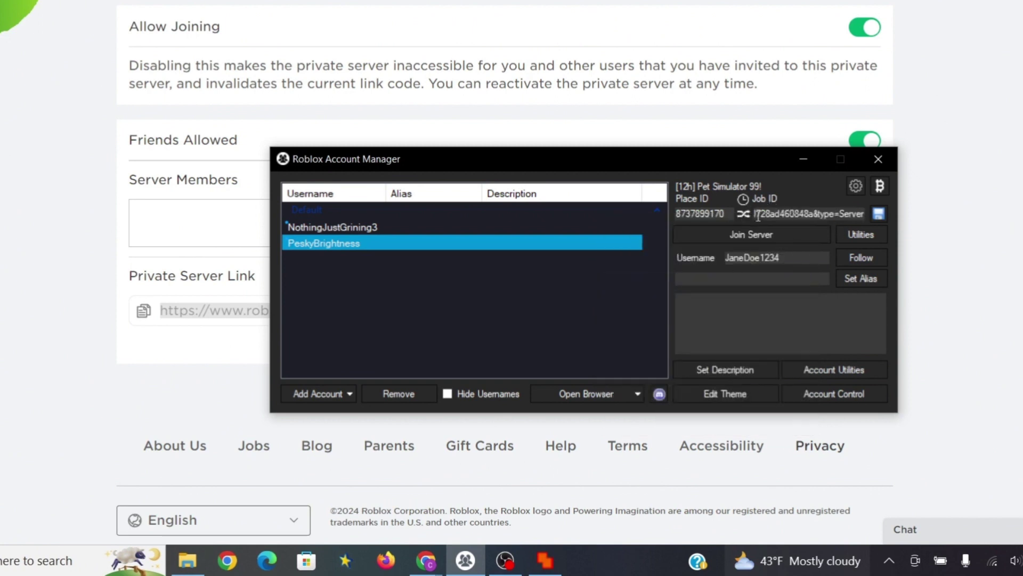